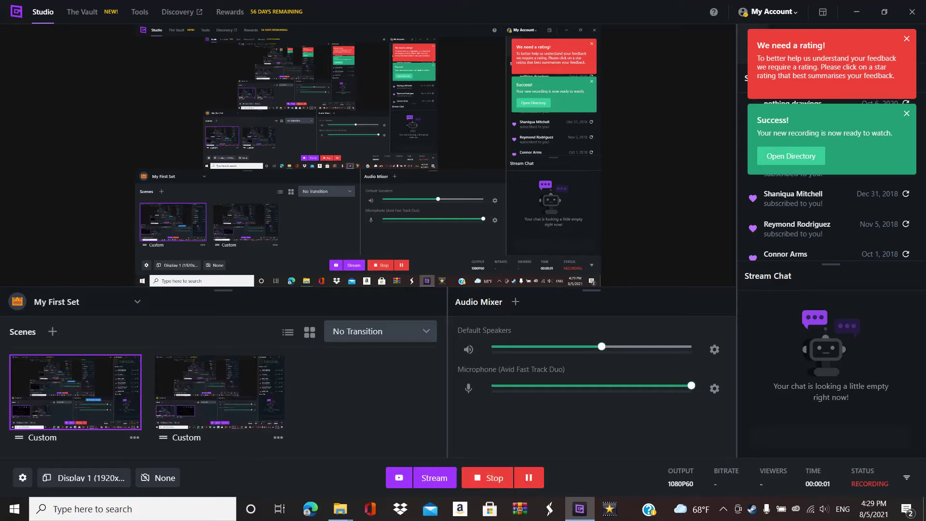
# - Launch Hotline Miami from the desktop at 1920 x 1080 to check how its title screen displays, and close the game
pyautogui.click(857, 12)
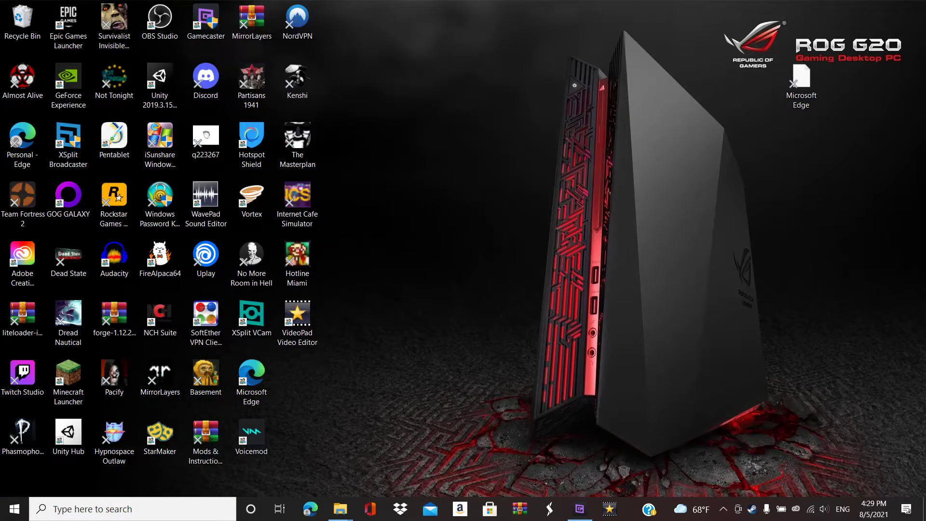
pyautogui.doubleClick(297, 256)
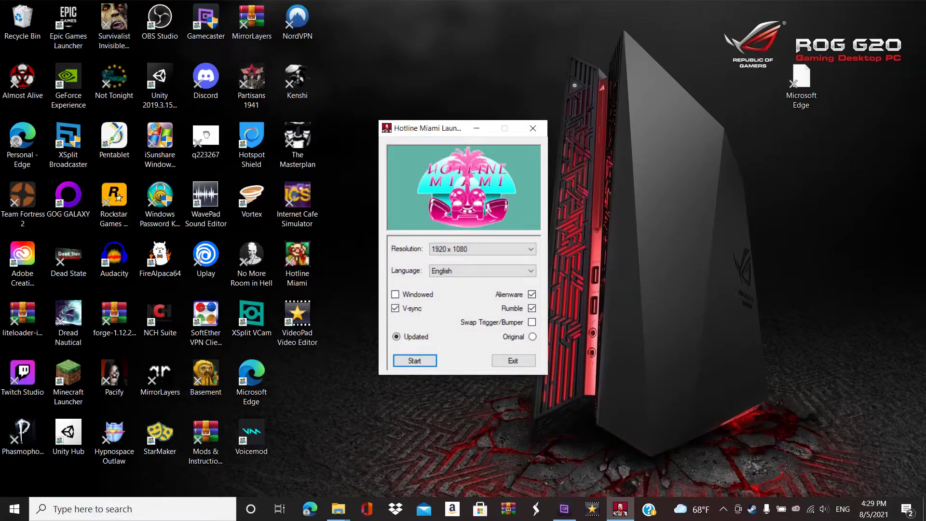
pyautogui.press('Return')
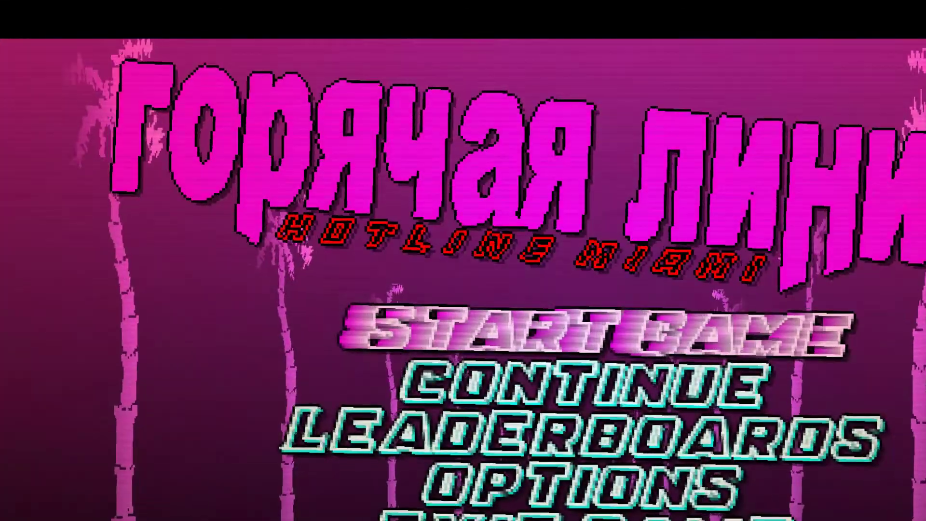
pyautogui.press('super')
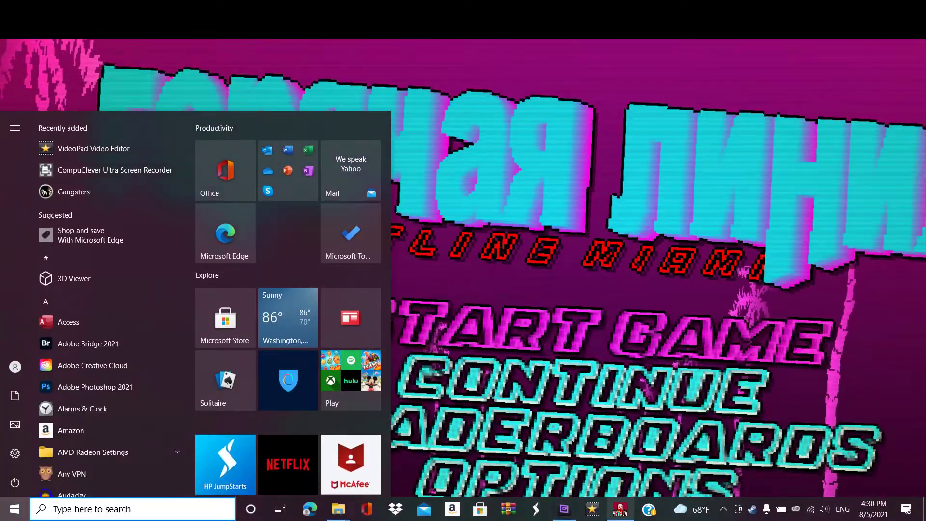
pyautogui.click(598, 483)
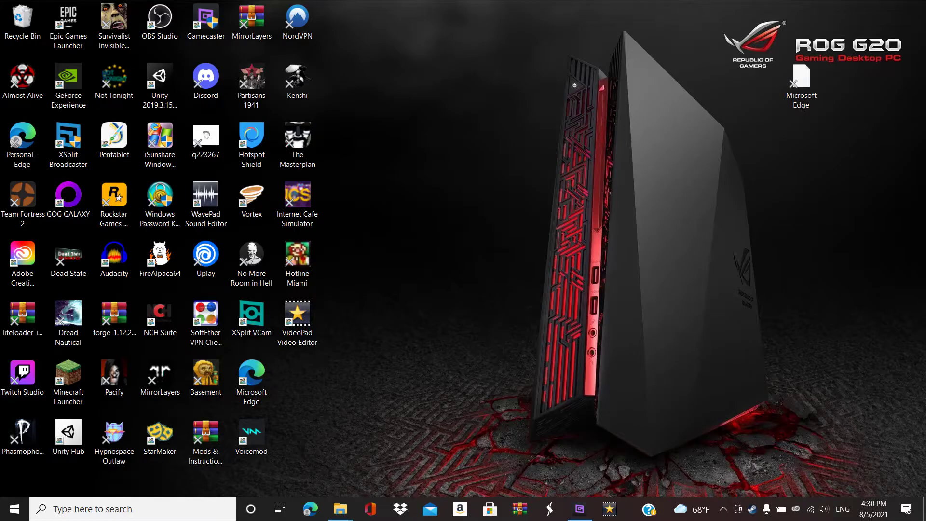
# - Switch to Steam, search the library for "hot" and open the Hotline Miami page
pyautogui.click(133, 509)
pyautogui.write('st')
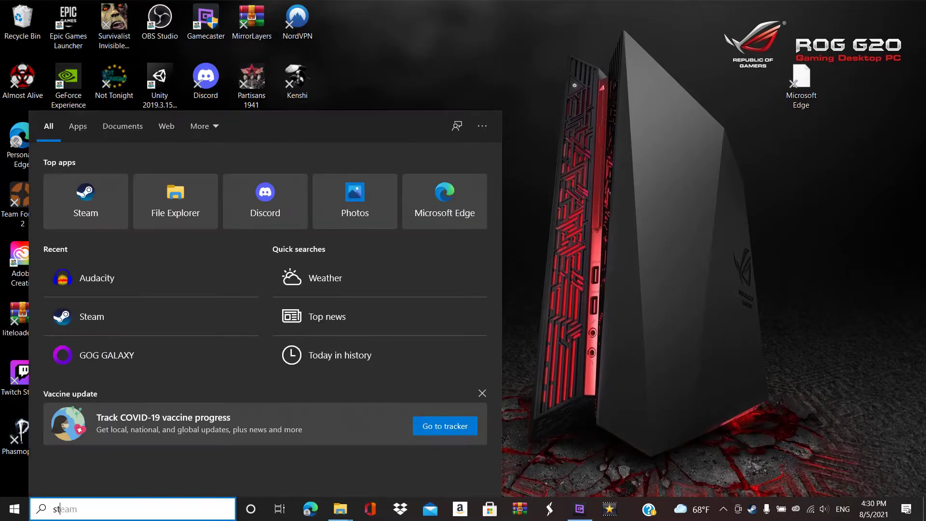
pyautogui.write('e')
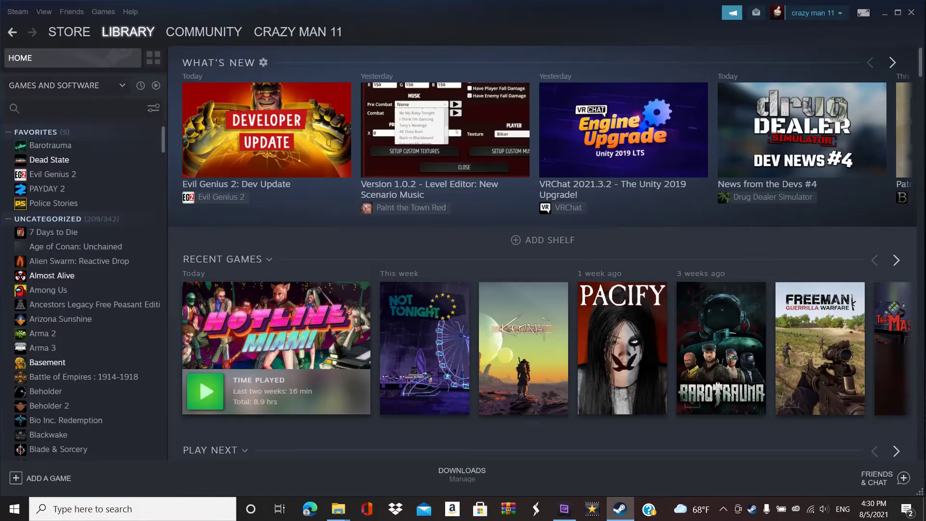
pyautogui.write('hot')
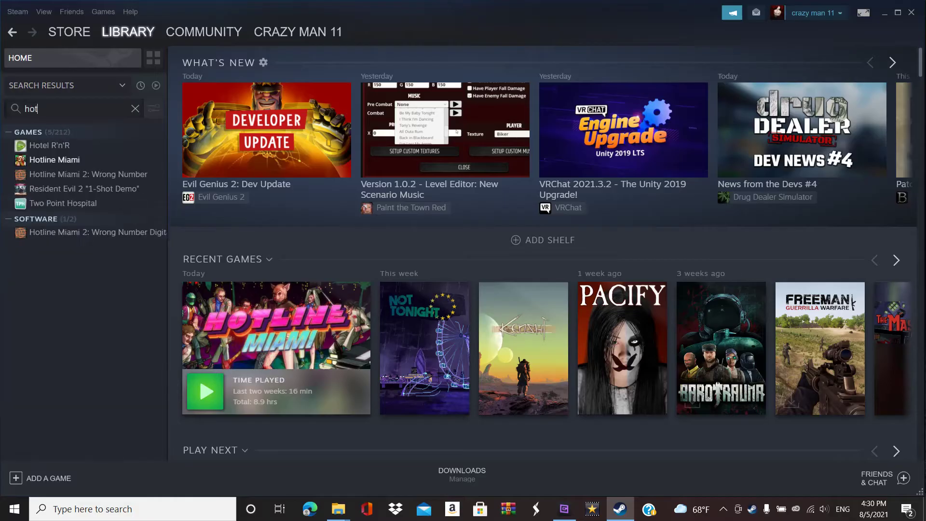
pyautogui.click(39, 162)
# - Browse Hotline Miami's local files from its Steam properties and maximize the folder window
pyautogui.rightClick(40, 164)
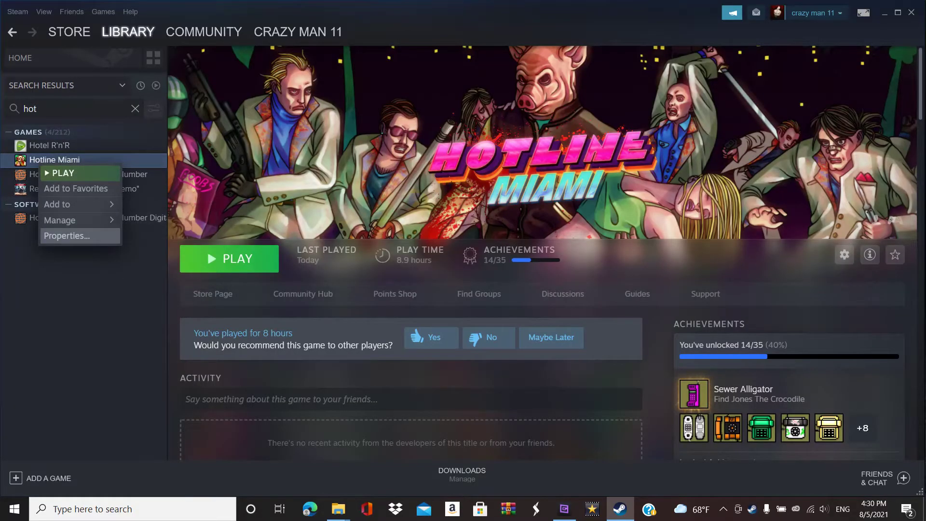
pyautogui.click(68, 236)
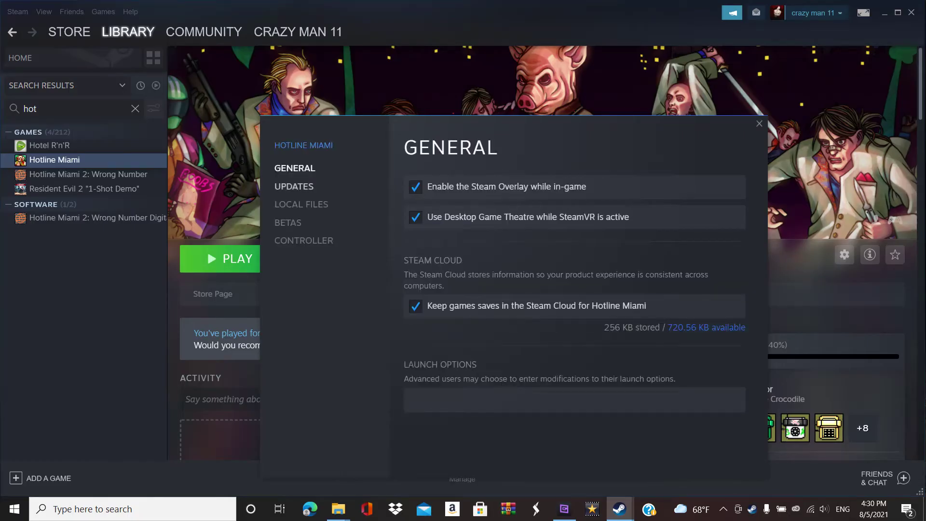
pyautogui.click(301, 204)
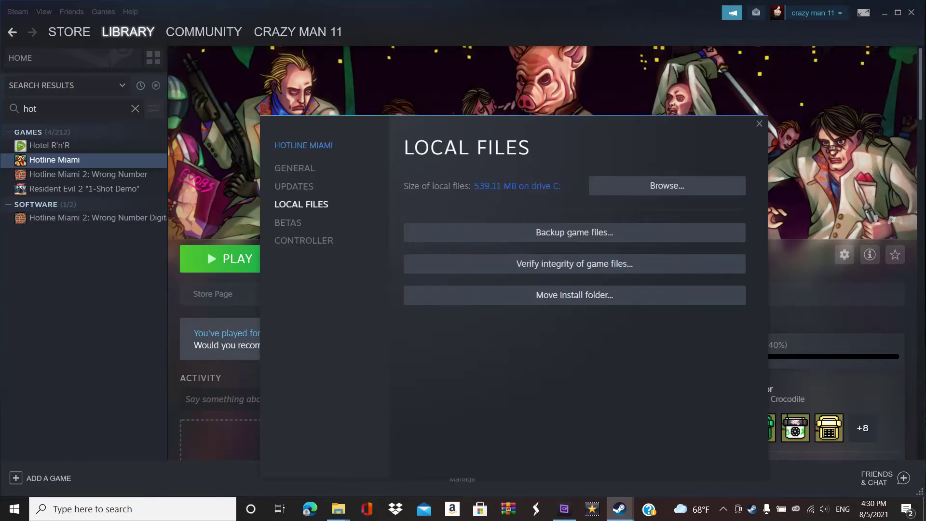
pyautogui.click(668, 186)
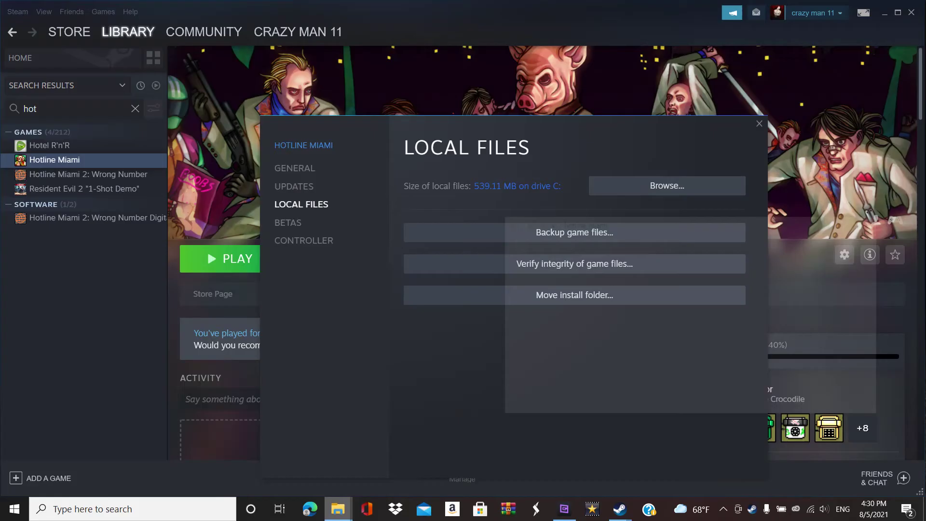
pyautogui.click(844, 221)
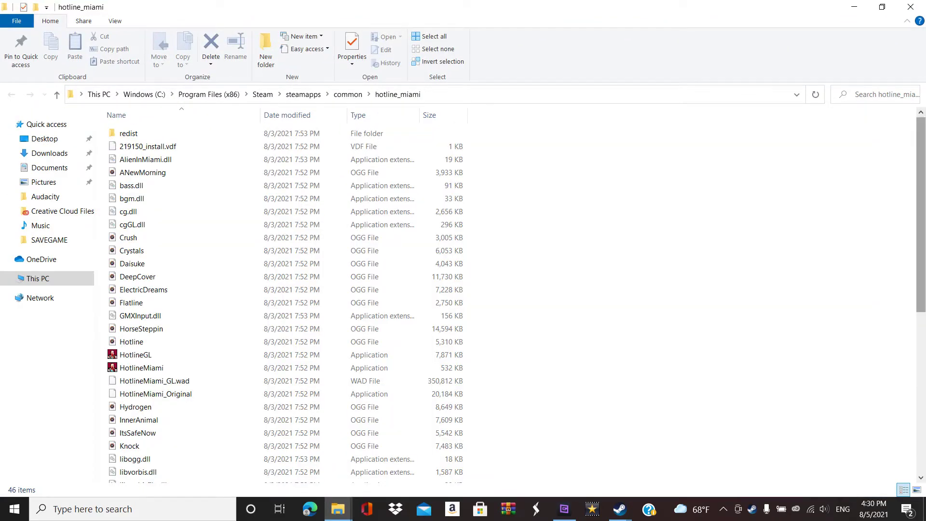
# - Open the file properties of the HotlineGL application in the hotline_miami folder
pyautogui.scroll(-1, 241, 328)
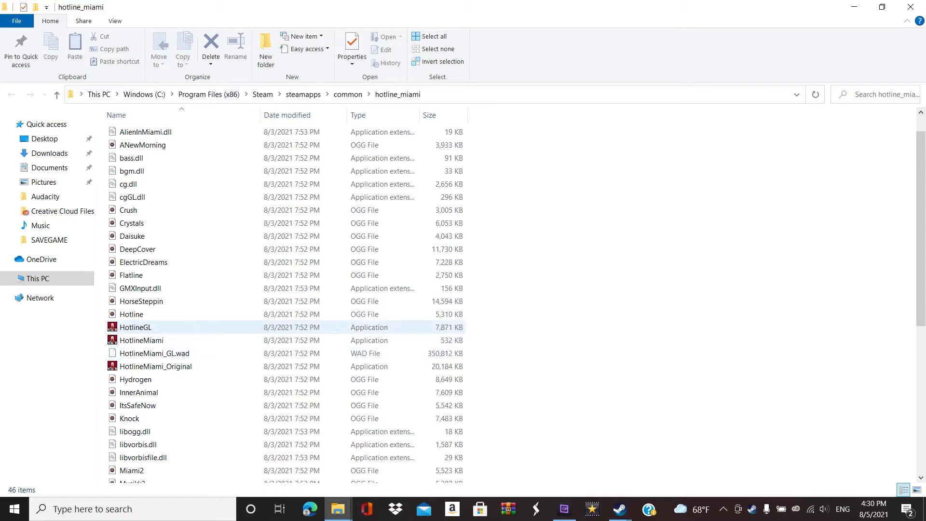
pyautogui.rightClick(172, 326)
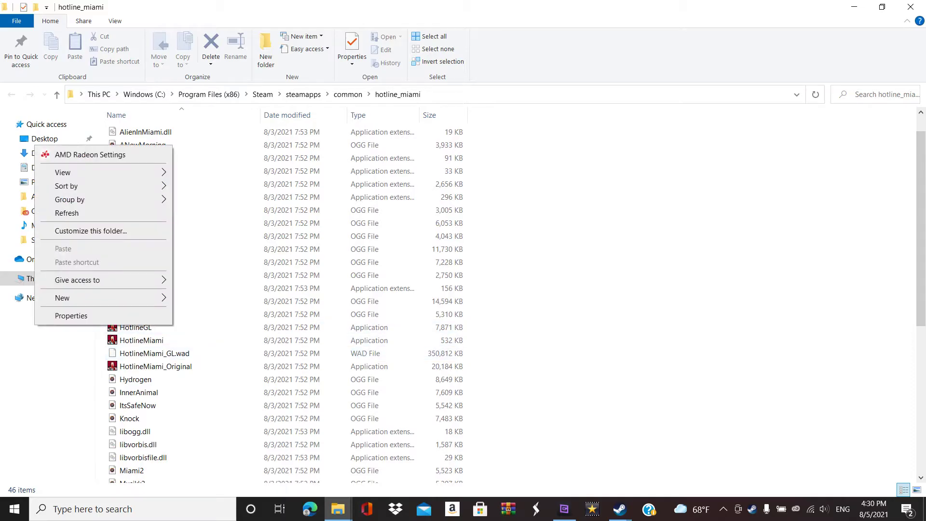
pyautogui.click(175, 327)
pyautogui.rightClick(174, 328)
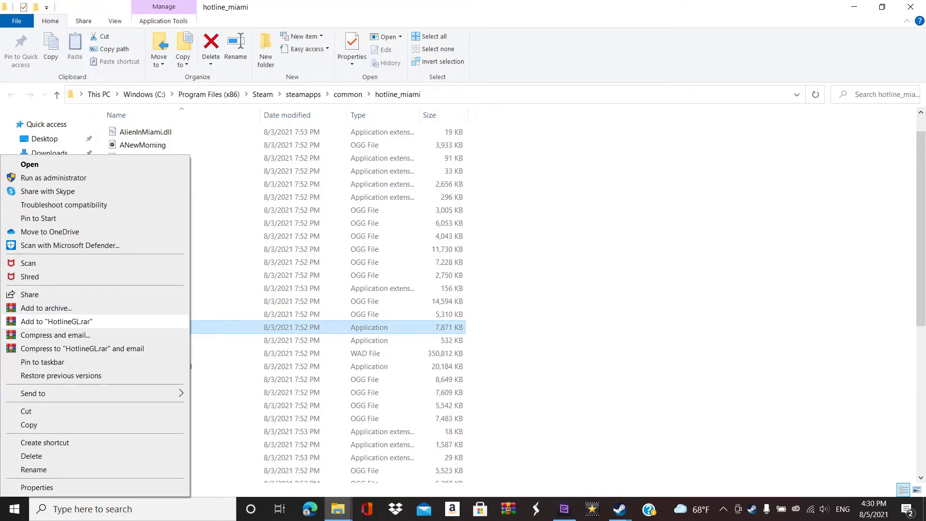
pyautogui.press('Down')
pyautogui.press('Down')
pyautogui.press('Down')
pyautogui.press('Down')
pyautogui.press('Down')
pyautogui.press('Down')
pyautogui.press('Down')
pyautogui.press('Down')
pyautogui.press('Down')
pyautogui.press('Down')
pyautogui.press('Down')
pyautogui.press('Return')
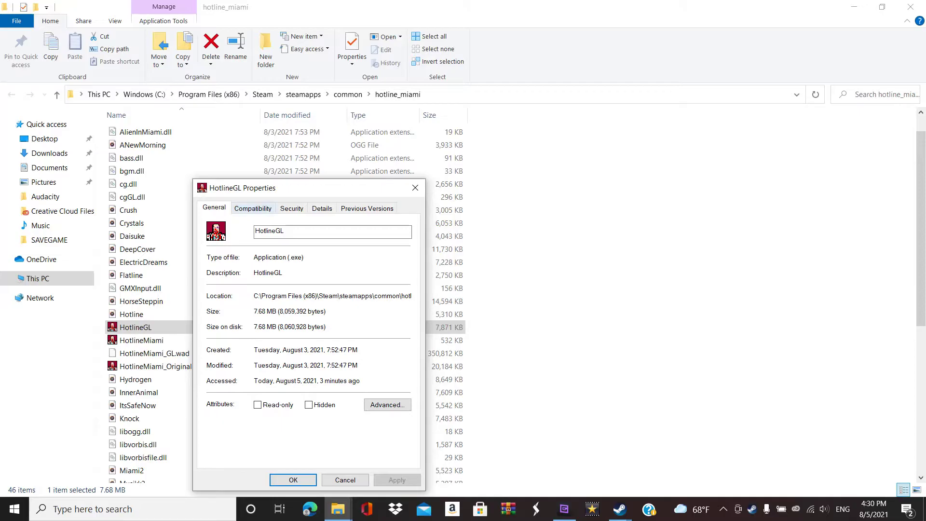
# - Run the compatibility troubleshooter on HotlineGL with the recommended settings and test the program
pyautogui.hotkey('ctrl', 'Tab')
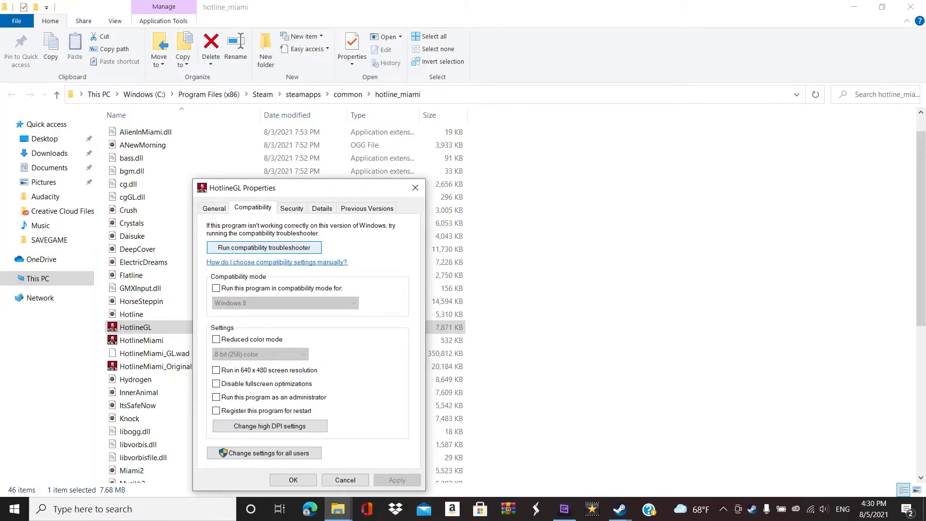
pyautogui.press('Return')
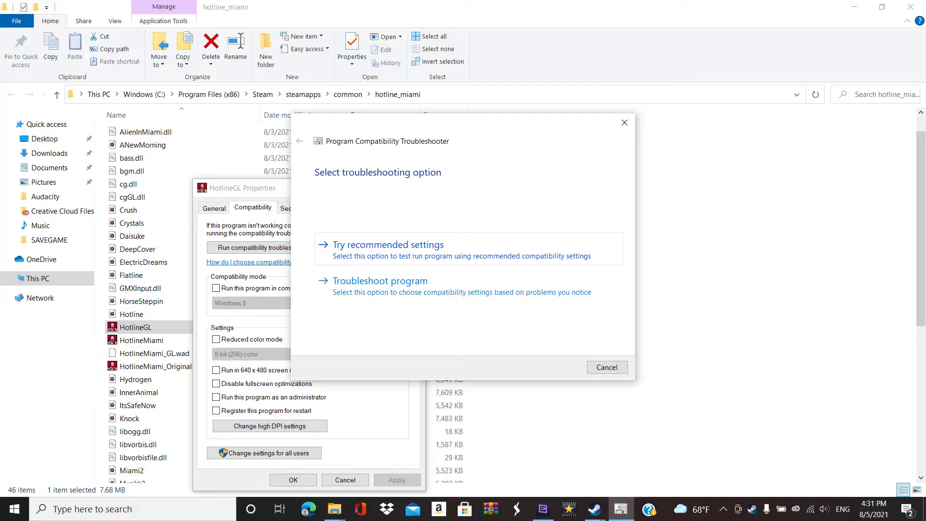
pyautogui.press('Return')
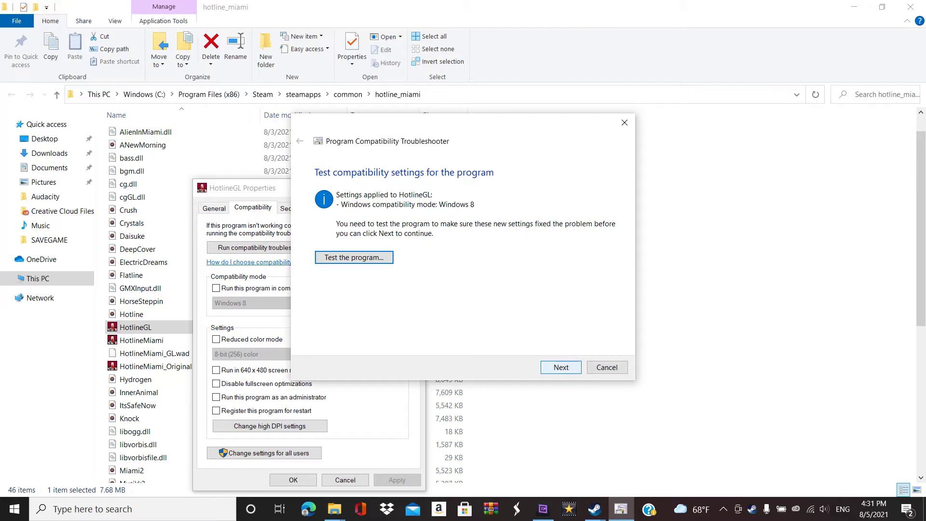
pyautogui.click(561, 367)
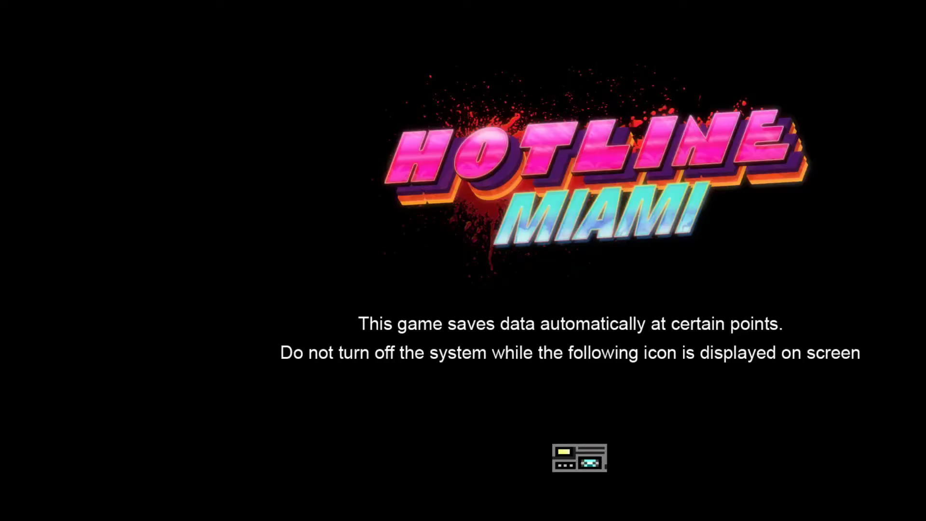
# - Close the test run of the game and advance the troubleshooter to its question about whether the problem is fixed
pyautogui.press('super')
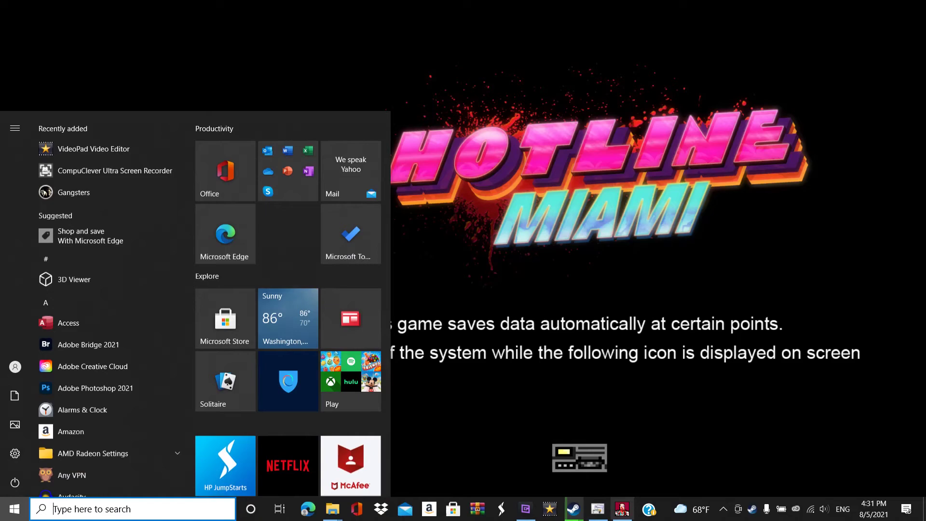
pyautogui.rightClick(623, 509)
pyautogui.click(592, 483)
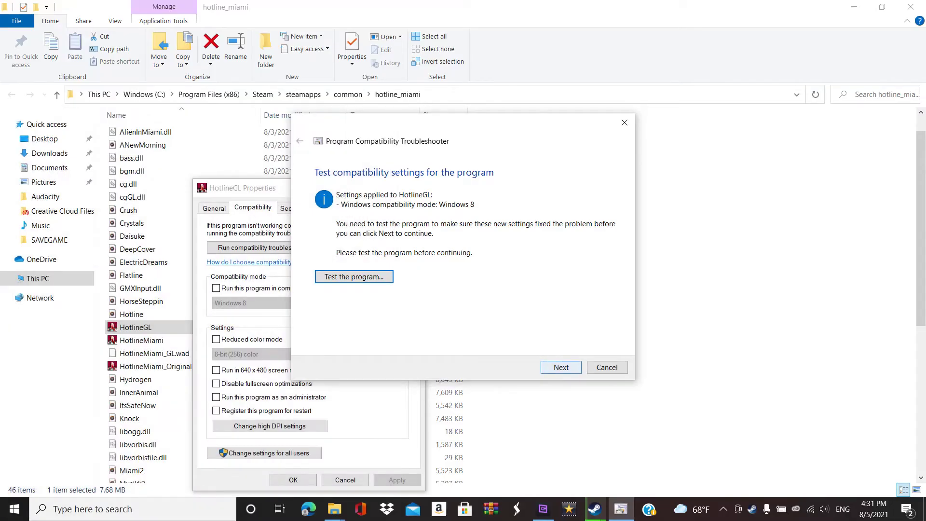
pyautogui.press('Return')
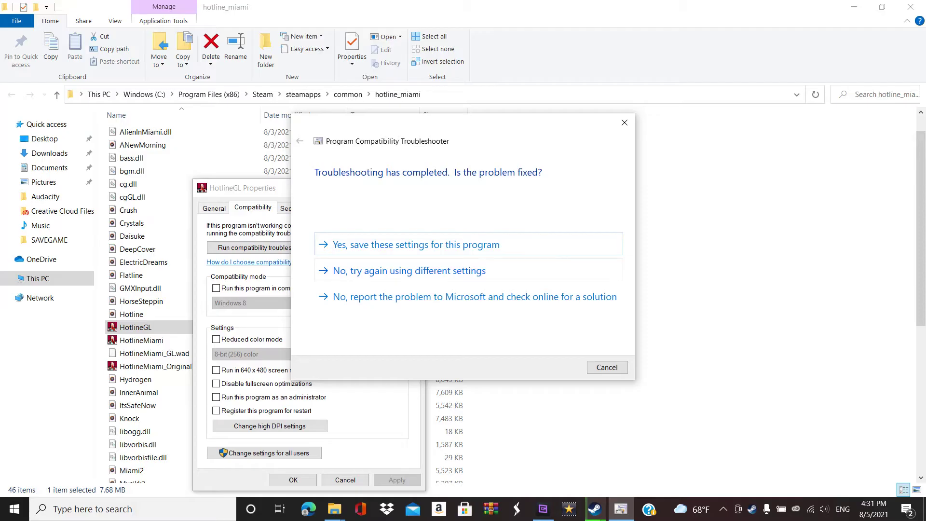
# - Choose to try again using different settings and report that the program opens but doesn't display correctly
pyautogui.press('Down')
pyautogui.press('Return')
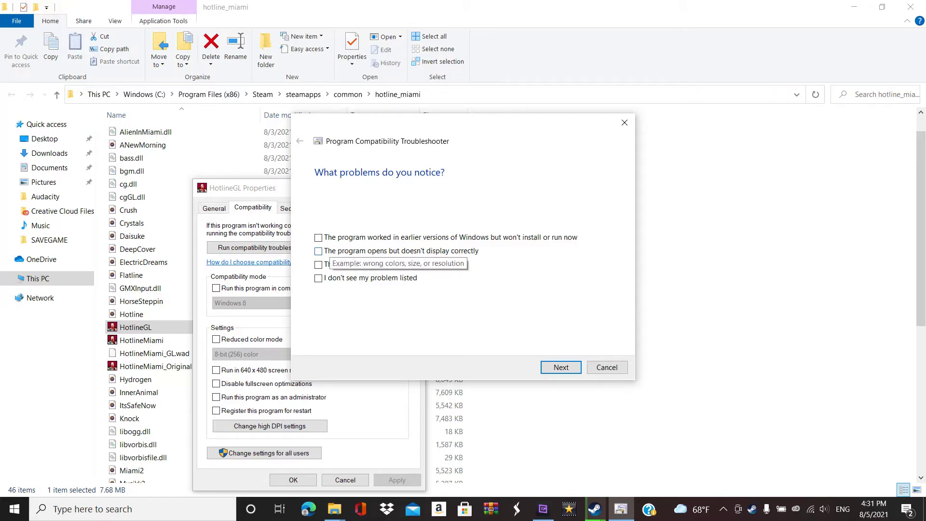
pyautogui.click(319, 251)
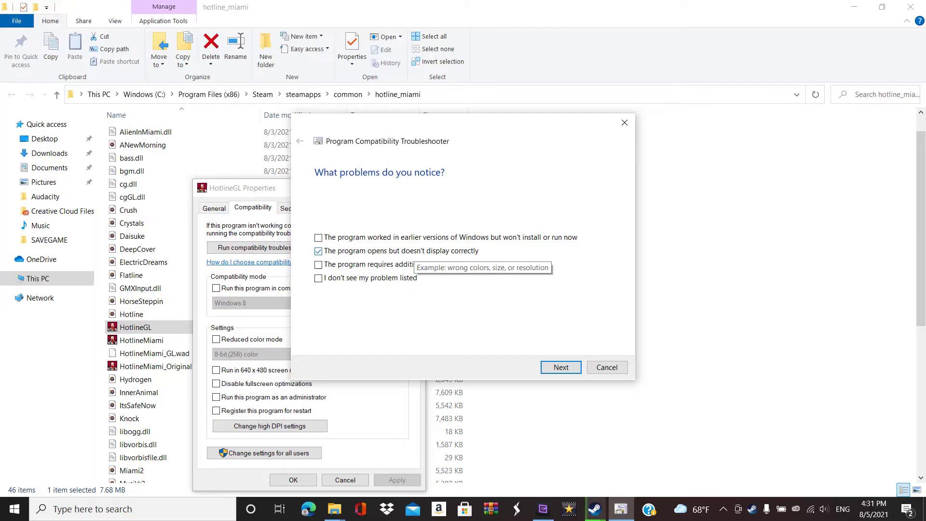
pyautogui.click(561, 368)
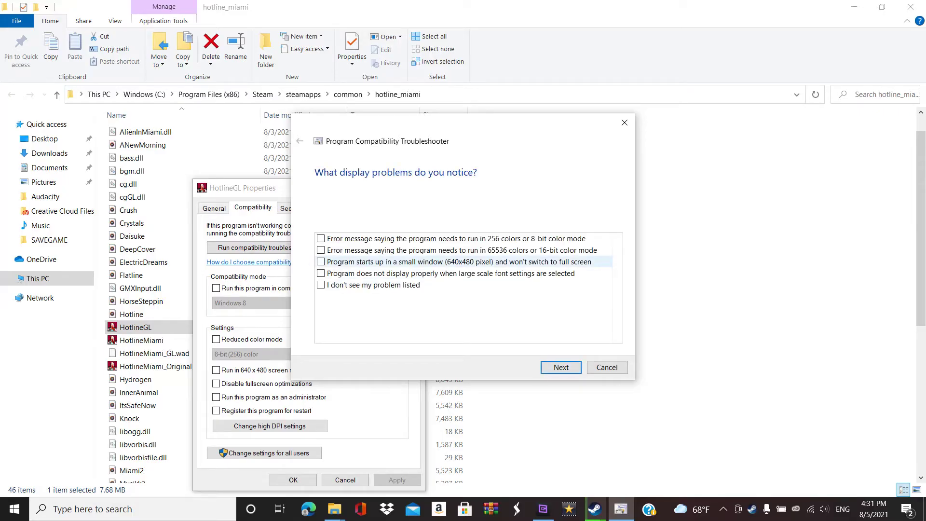
# - Report the small 640x480 window and large scale font display problems, and test the program with the resulting settings
pyautogui.click(459, 262)
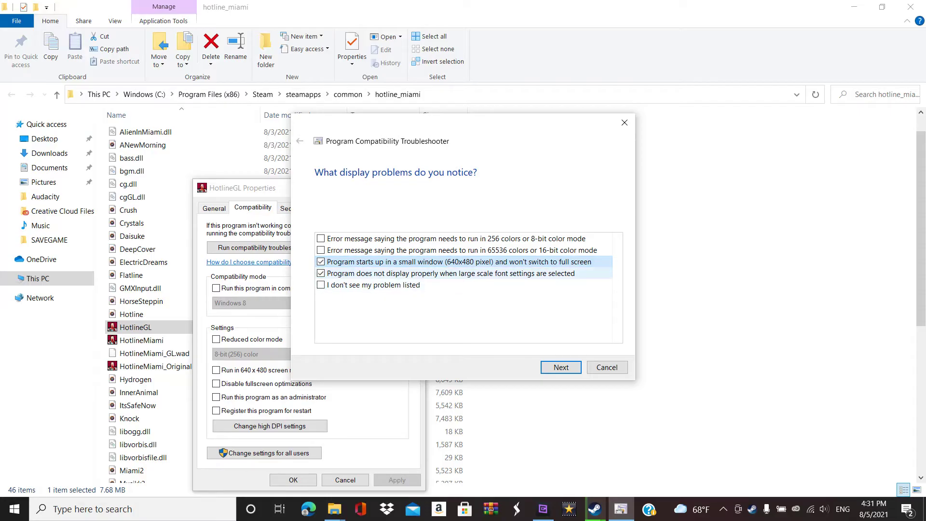
pyautogui.click(321, 274)
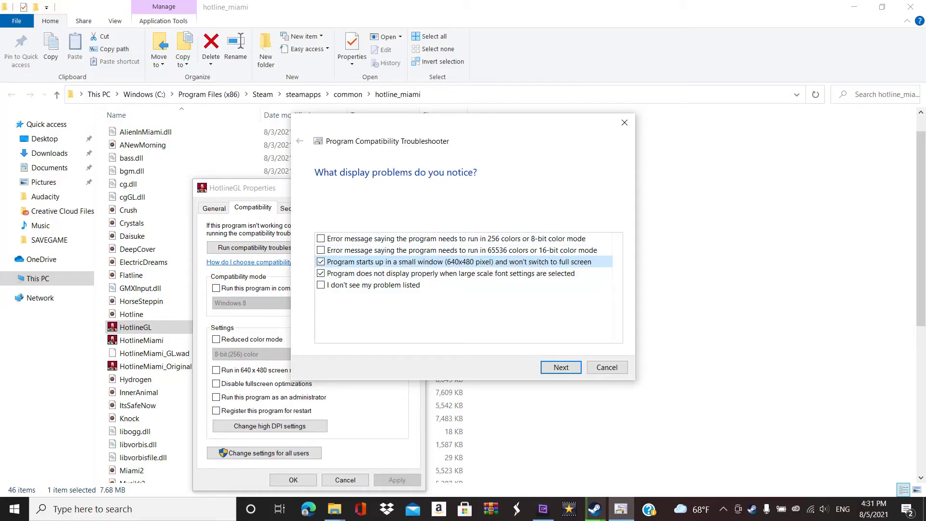
pyautogui.click(561, 367)
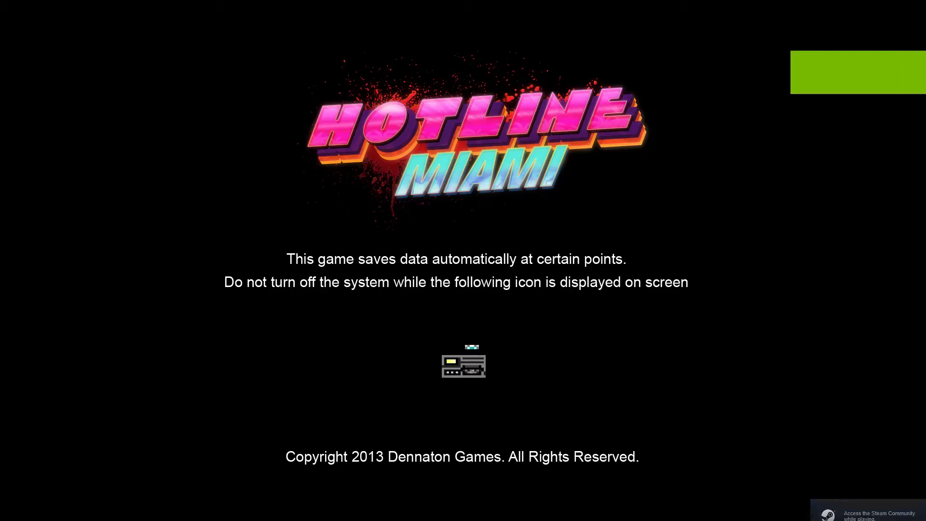
# - Close the game started by the second compatibility test and return to the desktop windows
pyautogui.press('super')
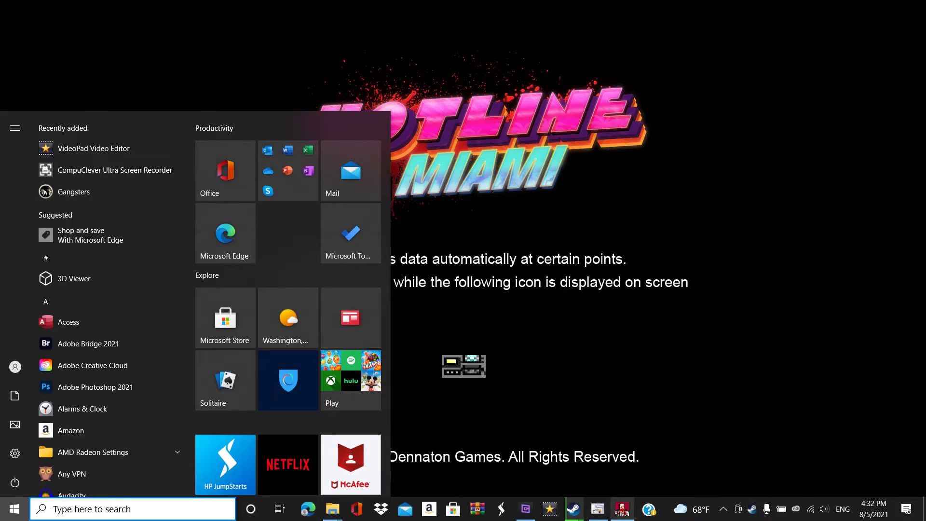
pyautogui.rightClick(623, 509)
pyautogui.click(623, 483)
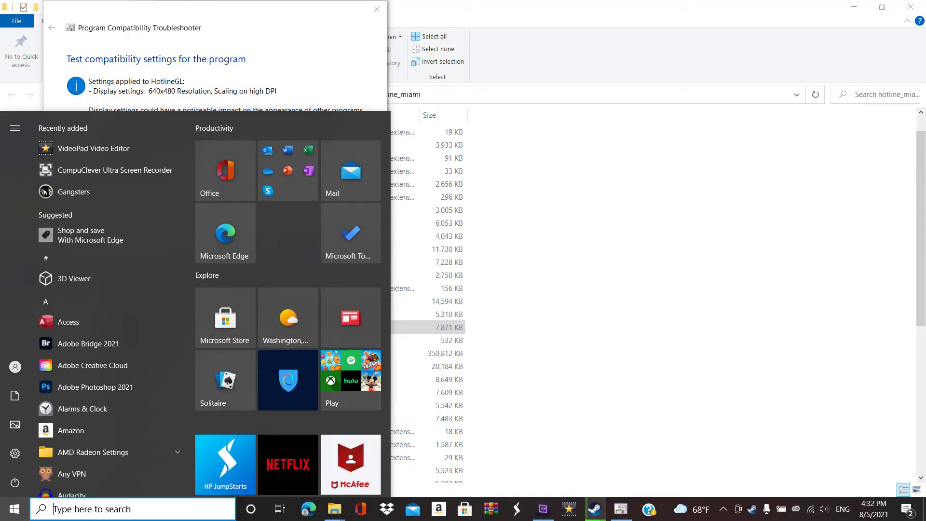
pyautogui.click(623, 309)
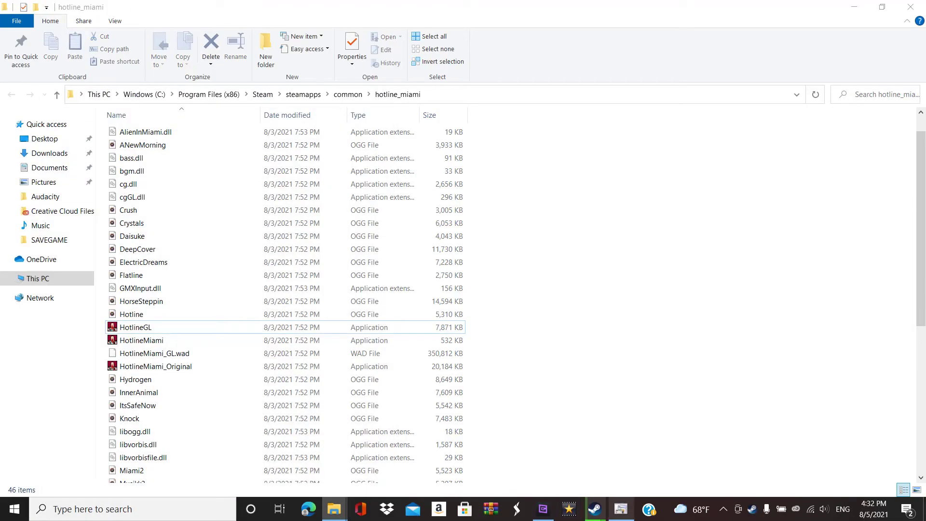
# - Bring the troubleshooter back to the front and save the tested 640x480 resolution and high DPI scaling settings for HotlineGL
pyautogui.rightClick(621, 509)
pyautogui.click(622, 376)
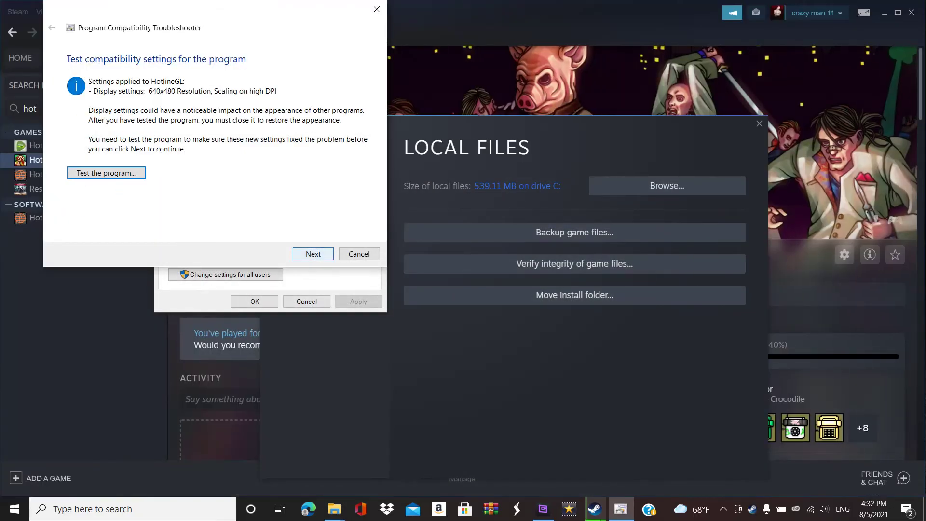
pyautogui.click(313, 253)
pyautogui.click(168, 131)
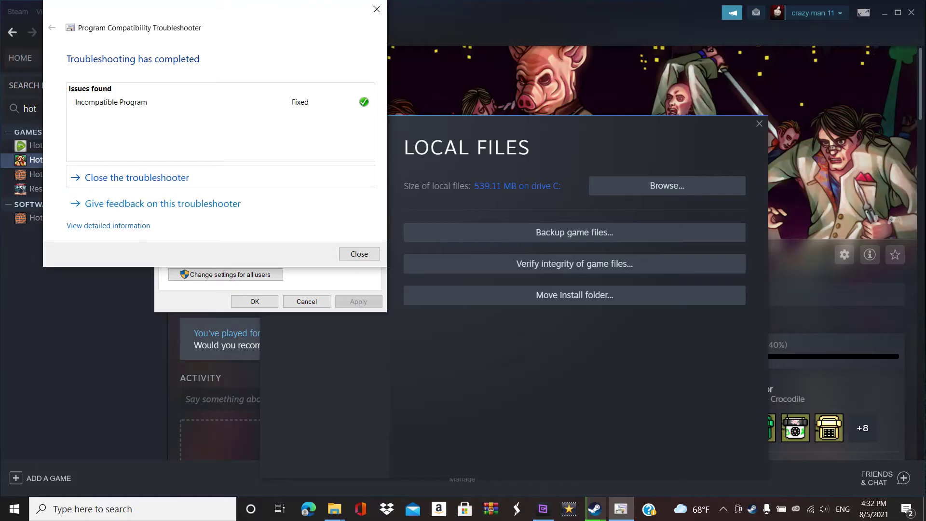
# - Close the finished troubleshooter and HotlineGL properties, and clear the Steam library and Hotline Miami properties windows from the desktop
pyautogui.click(359, 253)
pyautogui.click(306, 301)
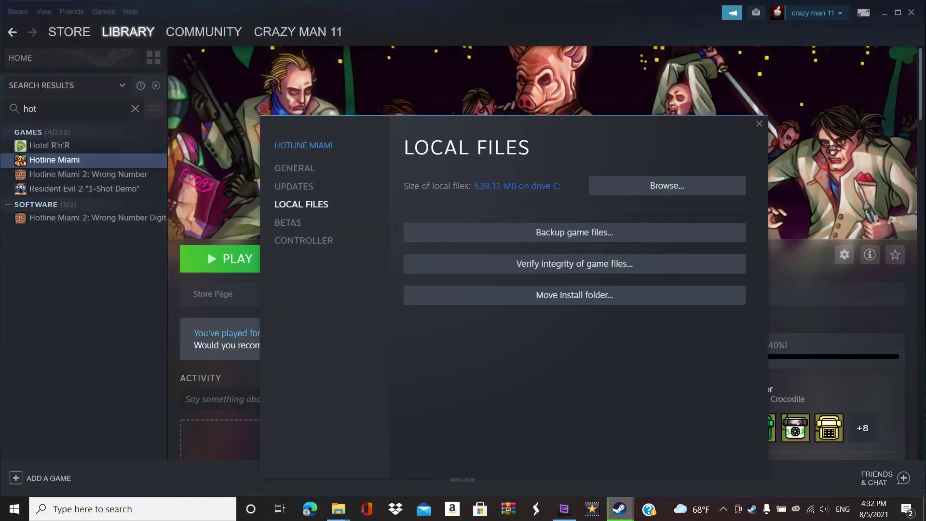
pyautogui.click(885, 13)
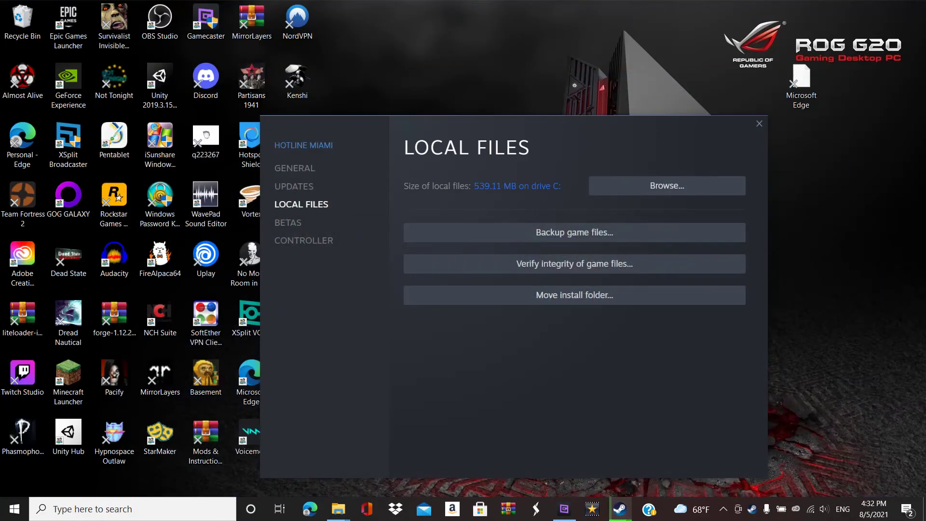
pyautogui.click(760, 124)
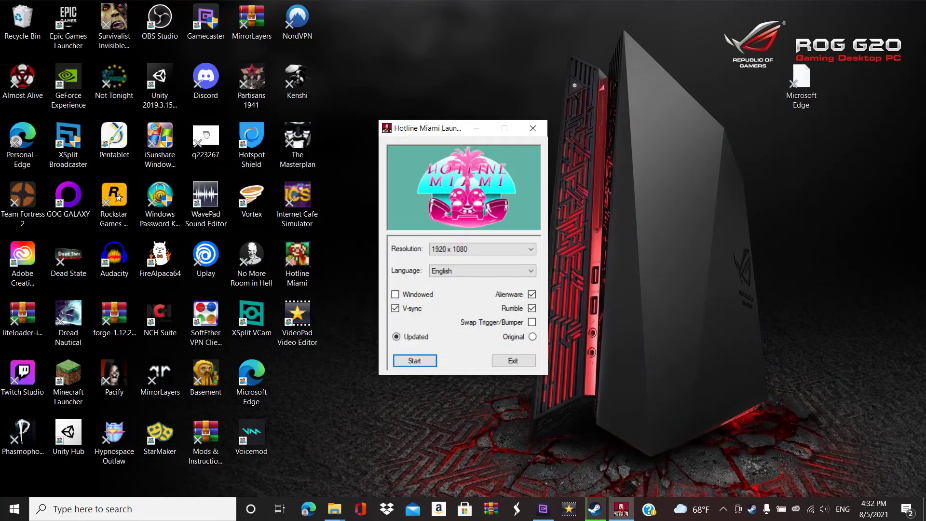
# - Start Hotline Miami from its launcher with the current settings and bring the running game back to the front
pyautogui.press('Return')
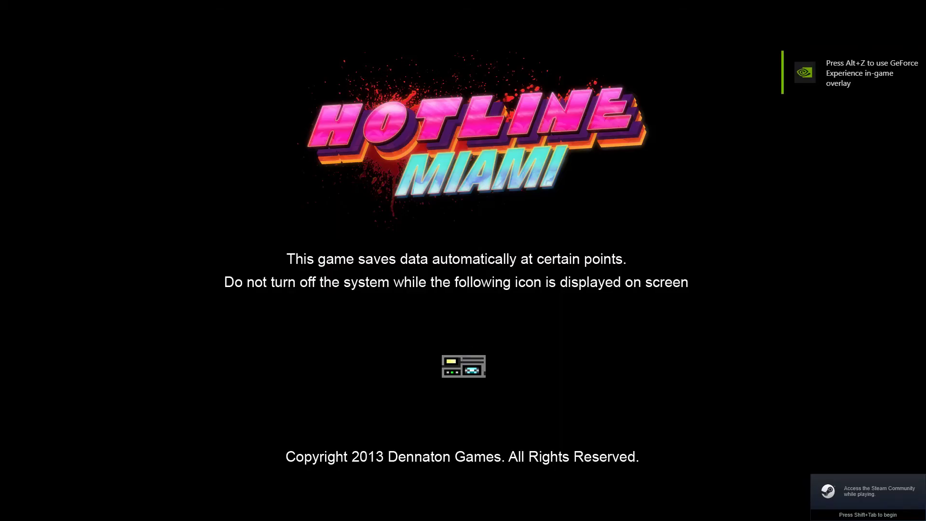
pyautogui.press('super')
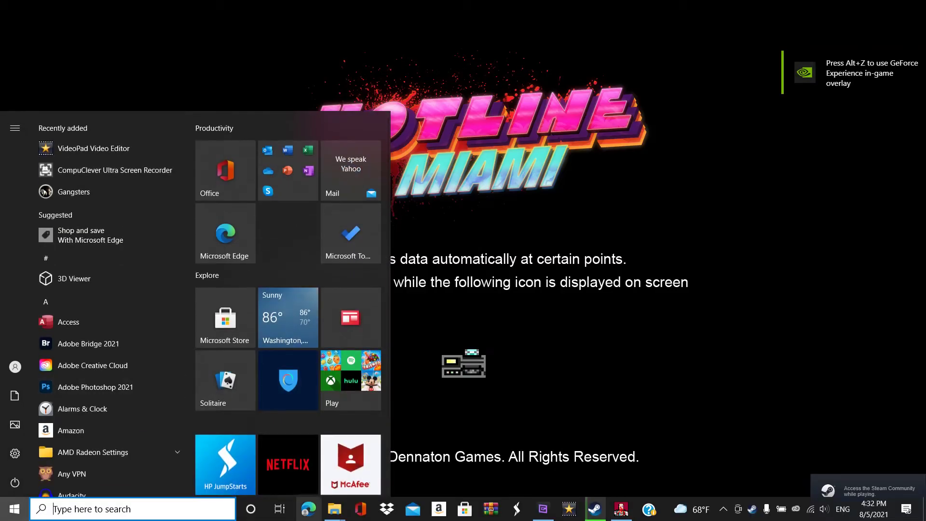
pyautogui.click(621, 509)
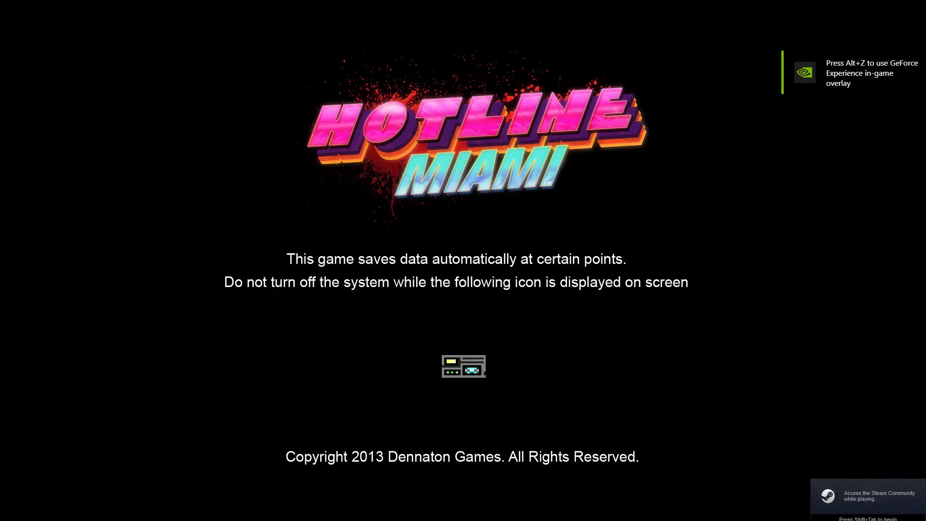
# - Switch to Gamecaster to check the recording status, and minimize it to return to the running game
pyautogui.press('super')
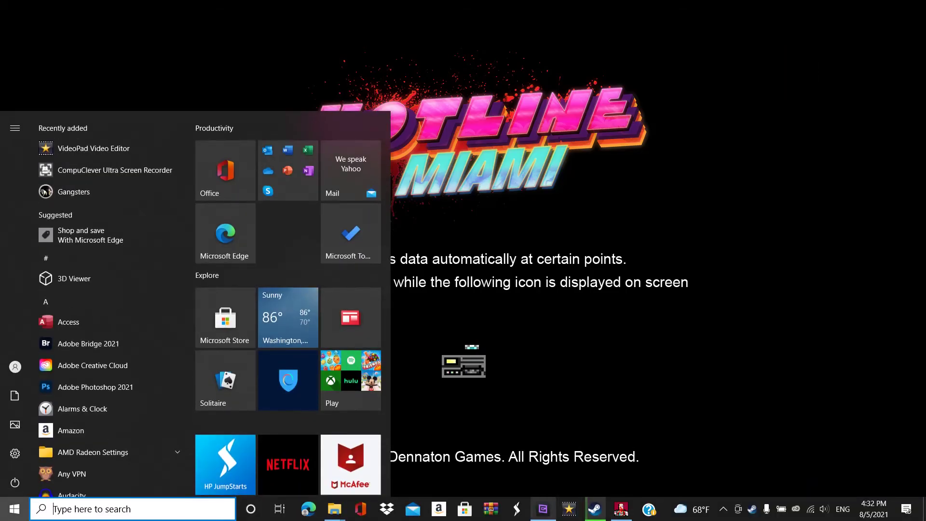
pyautogui.click(543, 509)
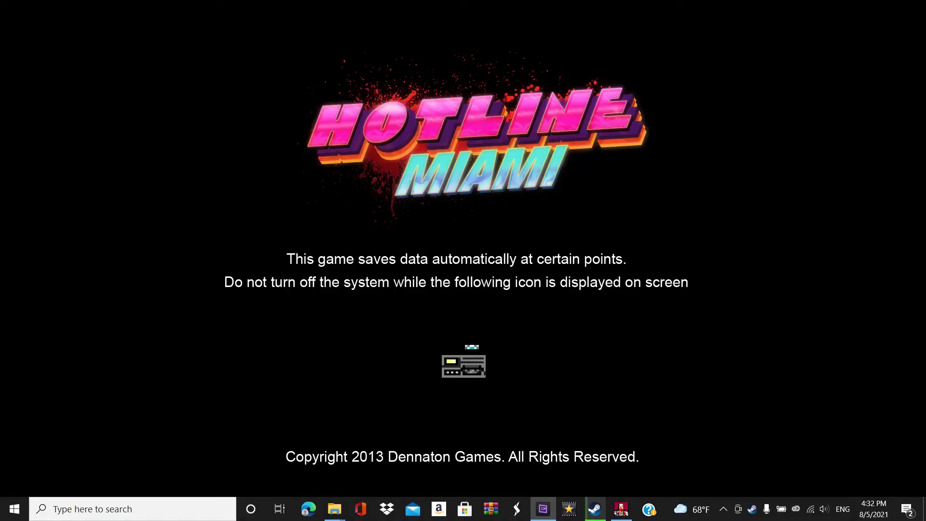
pyautogui.click(857, 12)
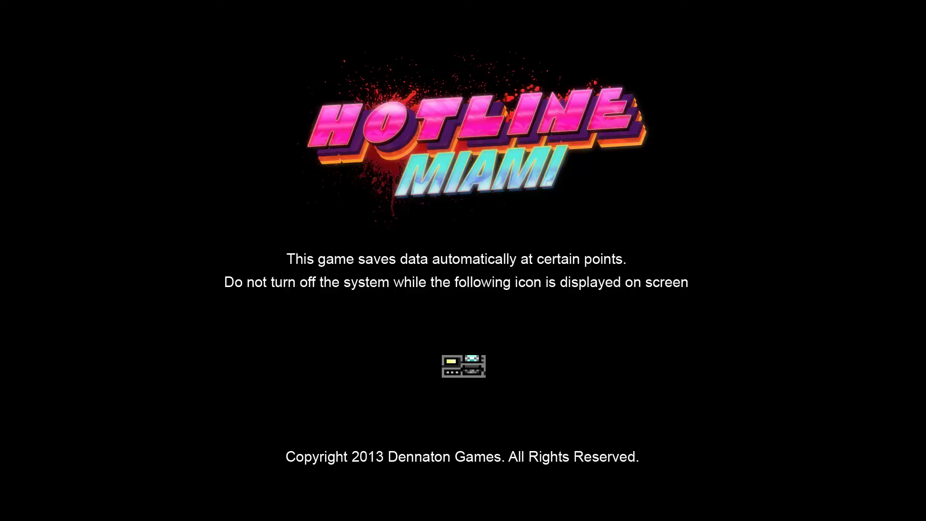
pyautogui.press('super')
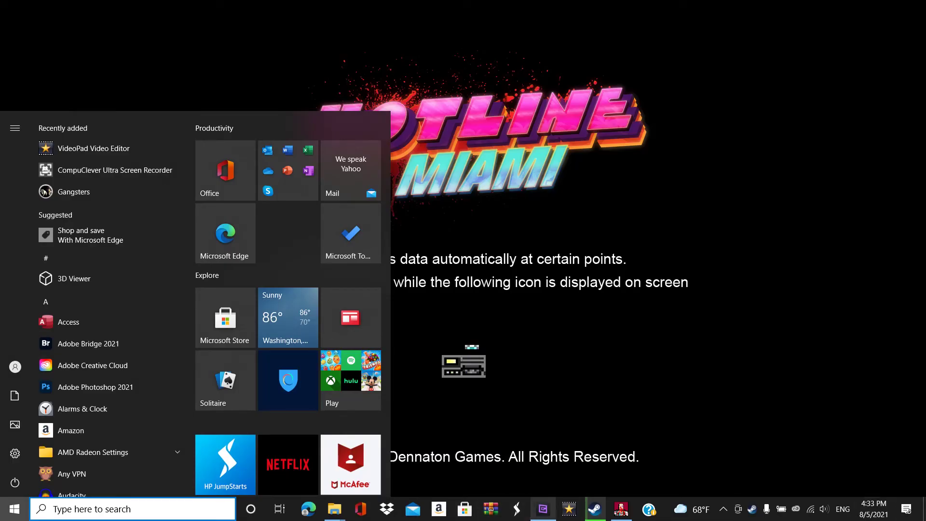
pyautogui.click(543, 509)
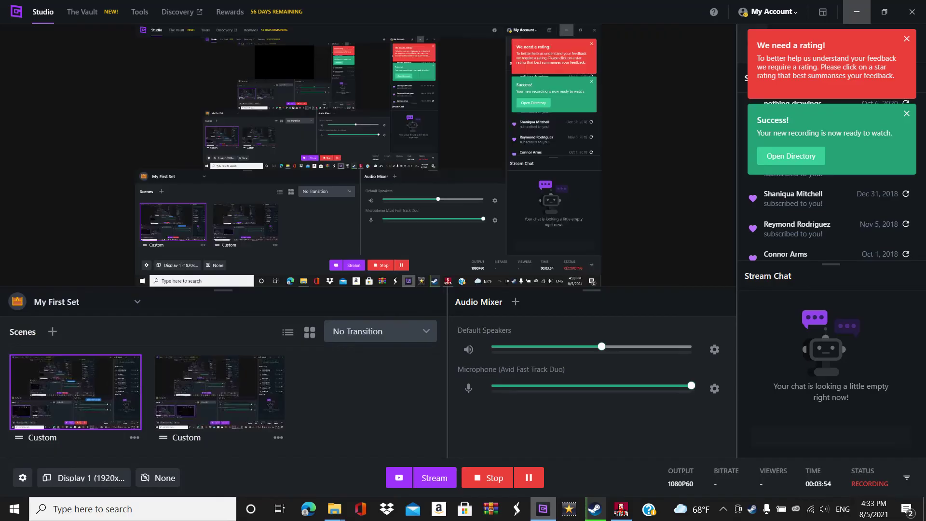
pyautogui.click(856, 12)
# - Close the running HotlineGL game window from outside the game and return to the desktop
pyautogui.press('super')
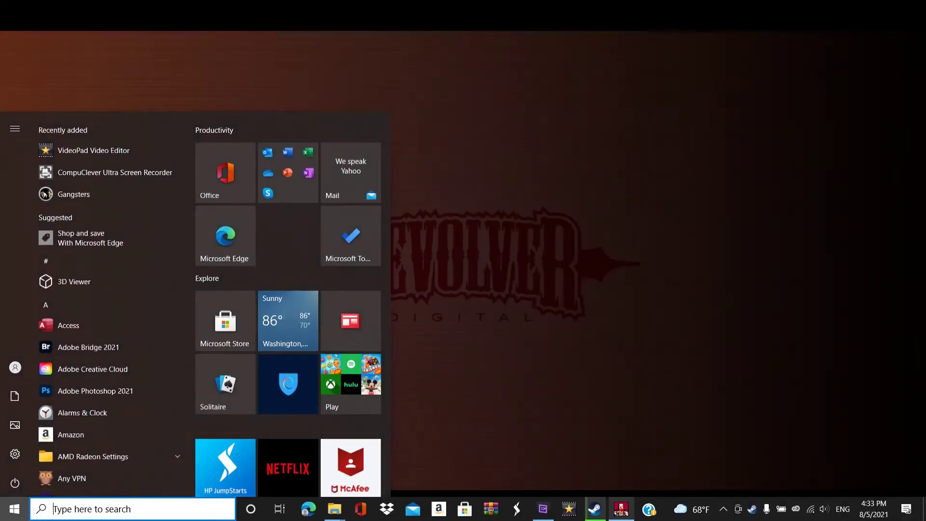
pyautogui.rightClick(622, 510)
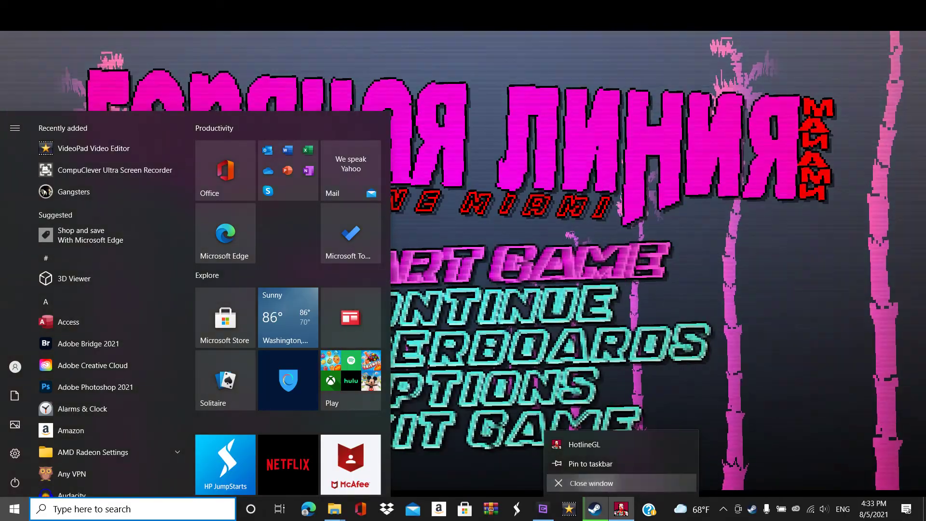
pyautogui.click(590, 483)
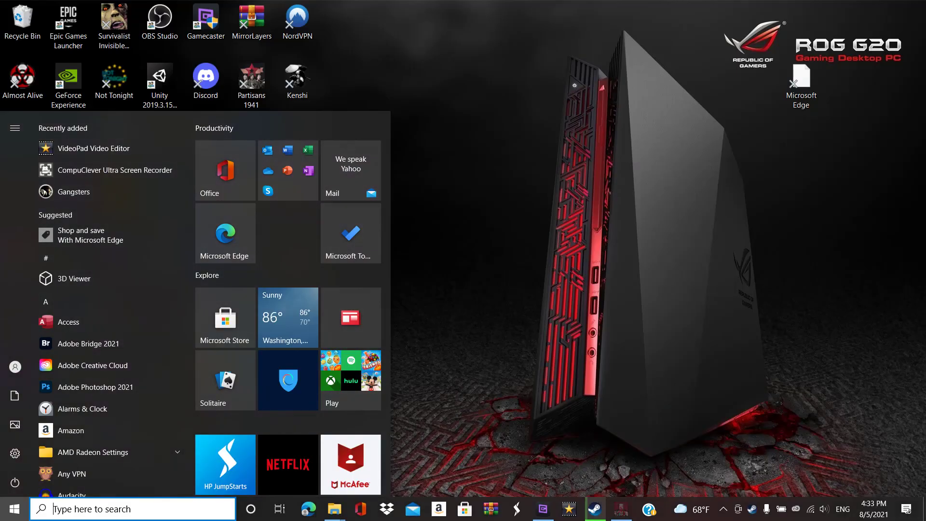